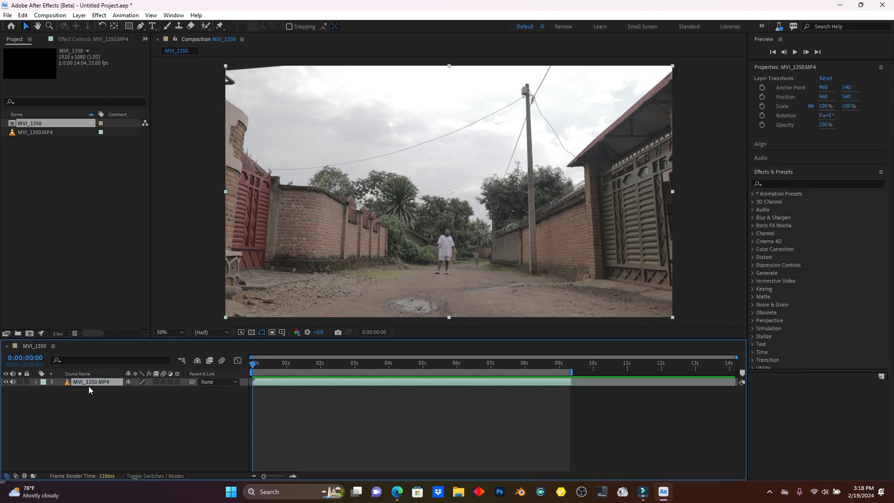
- Import the plane 3D object from the AFTER EFFECT 3D ROCK folder in eli b
double_click(59, 214)
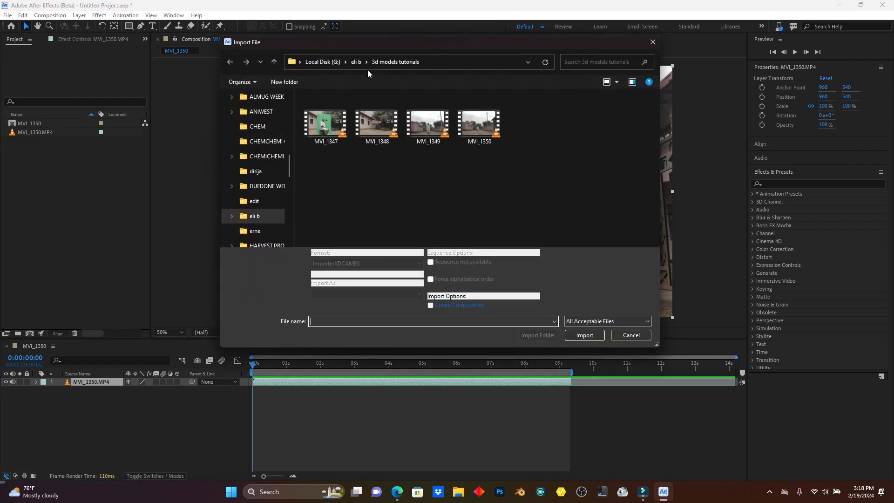
left_click(357, 62)
double_click(471, 134)
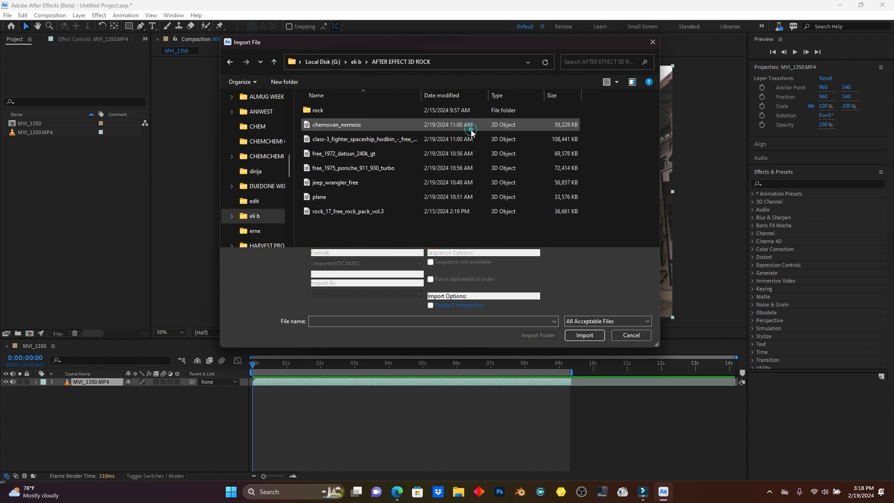
double_click(321, 198)
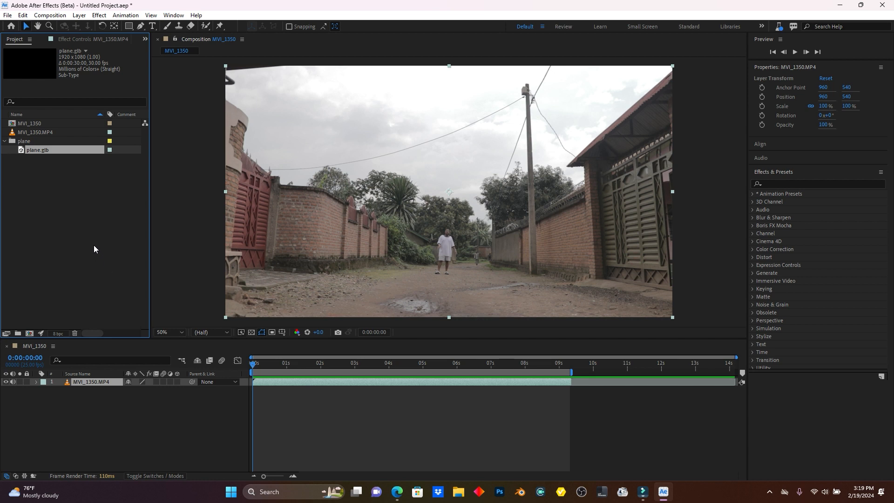
- Switch to the browser, browse Sketchfab's plane models and view the download formats of the free model named Plane
left_click(396, 492)
scroll(299, 377, "up", 9)
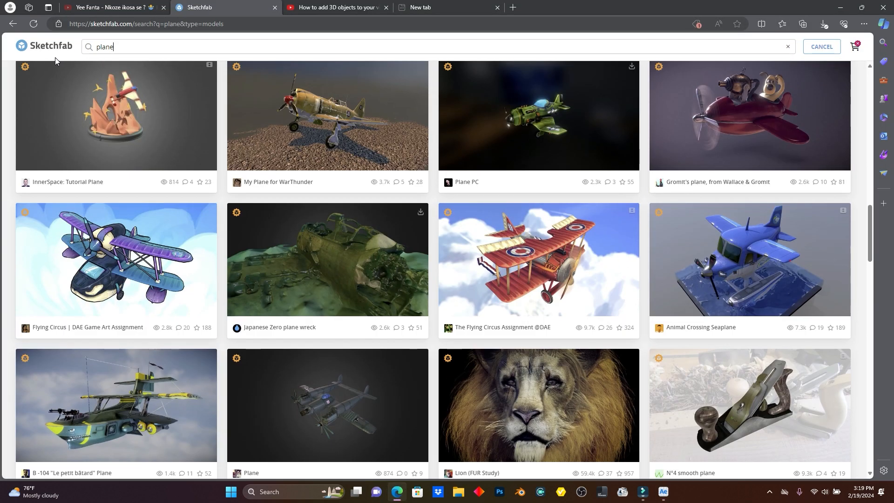
scroll(217, 123, "down", 10)
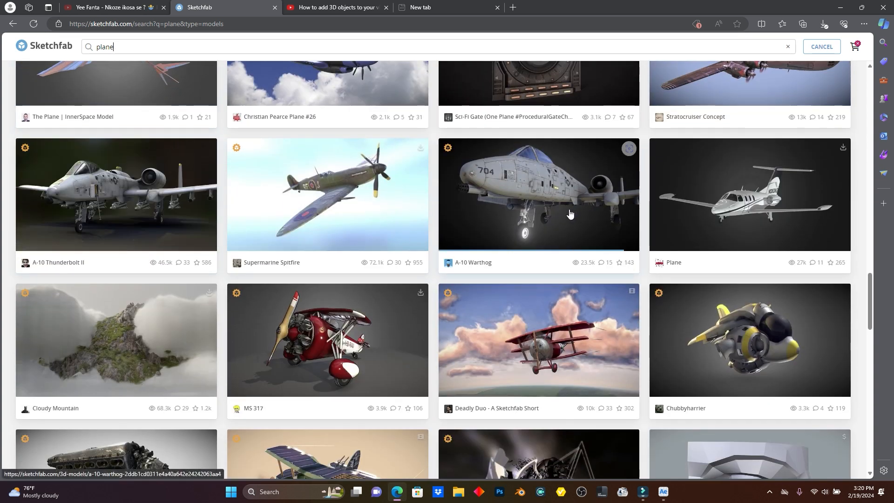
left_click(838, 160)
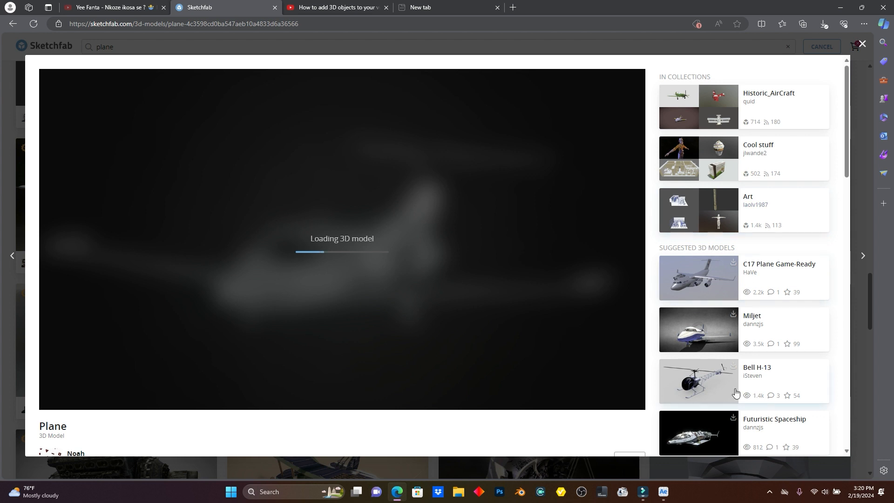
scroll(736, 392, "down", 3)
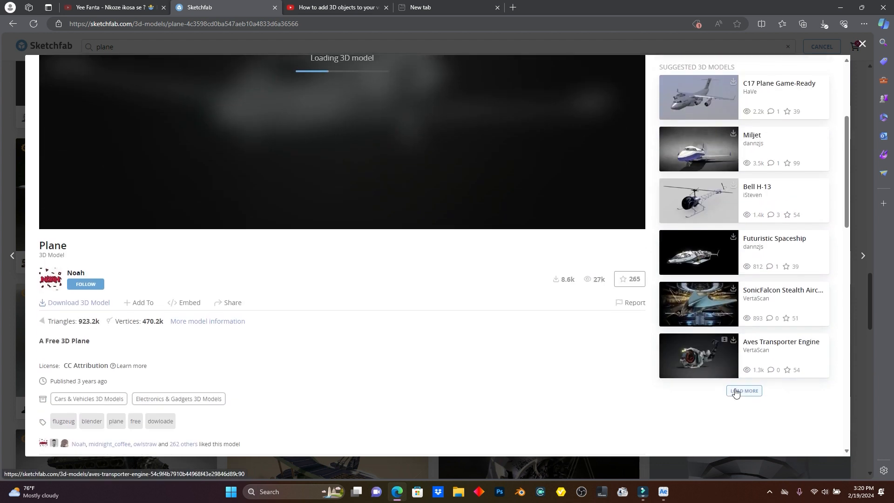
left_click(77, 304)
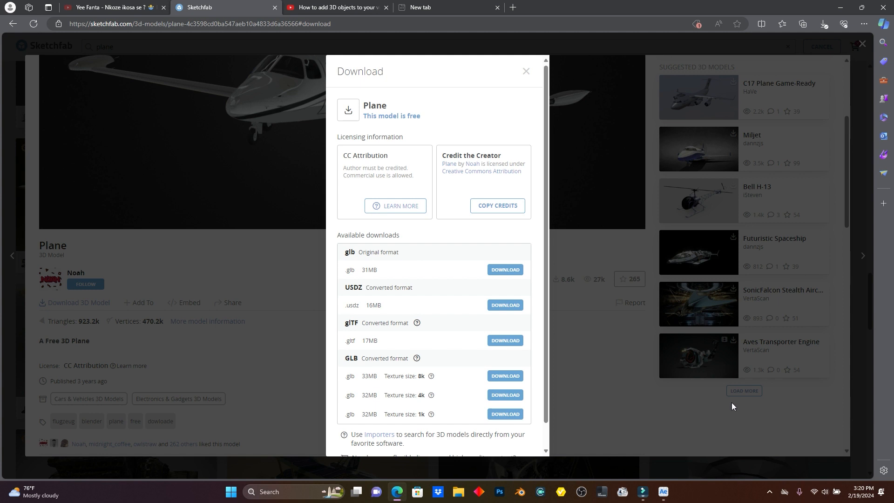
- Return to After Effects and add plane.glb above the MVI_1350.MP4 layer, scaling the model to the composition size
left_click(665, 498)
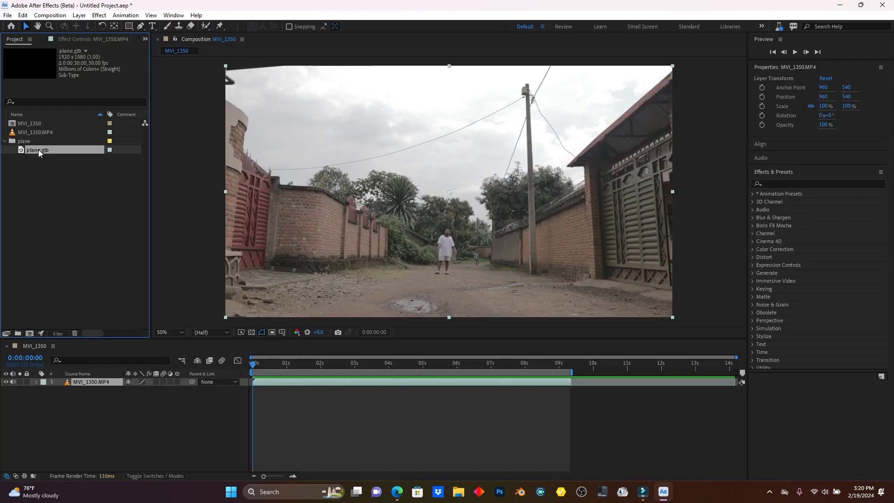
left_click_drag(37, 150, 73, 383)
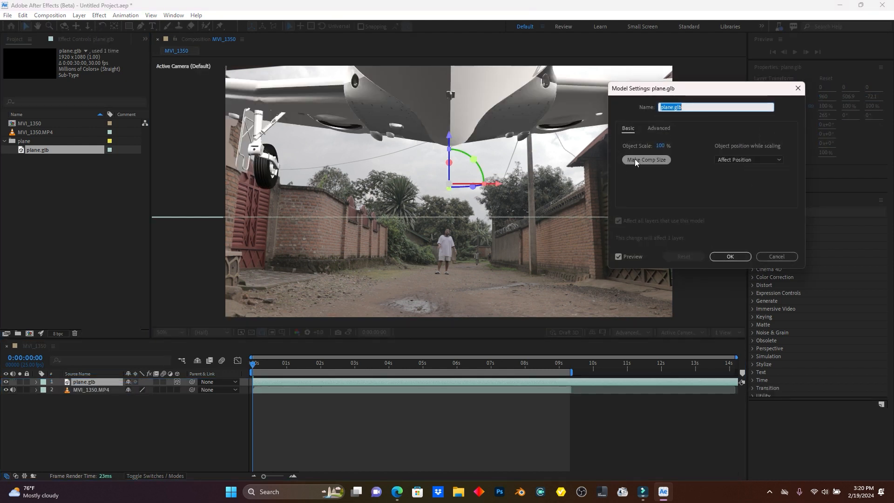
left_click(653, 162)
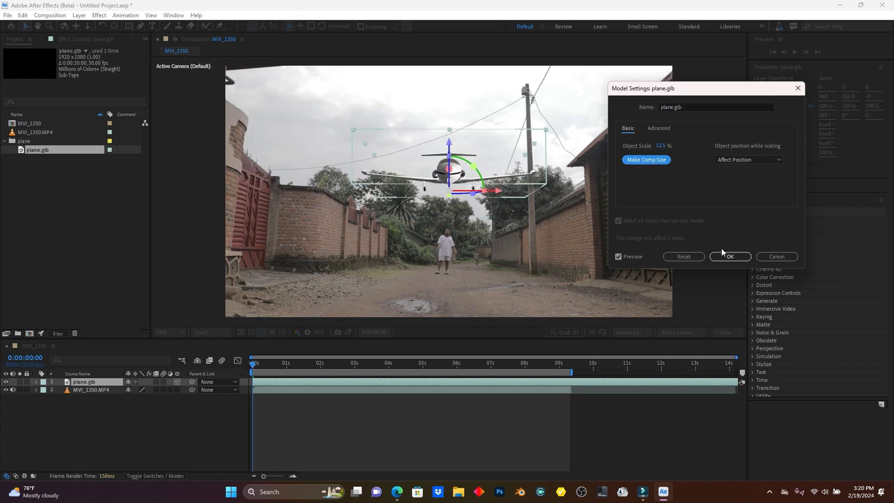
left_click(734, 258)
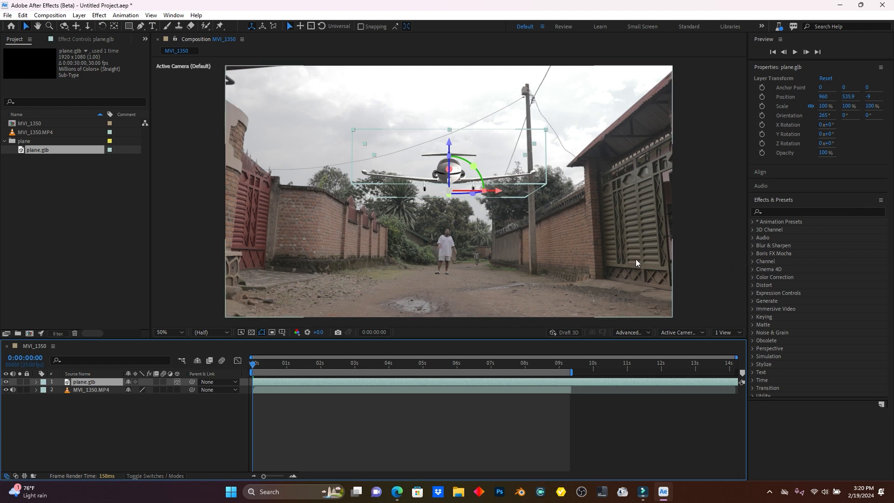
- Move the plane above the brick wall at about X 561.5, Y 489.6, and undo any further shift
left_click_drag(458, 178, 365, 167)
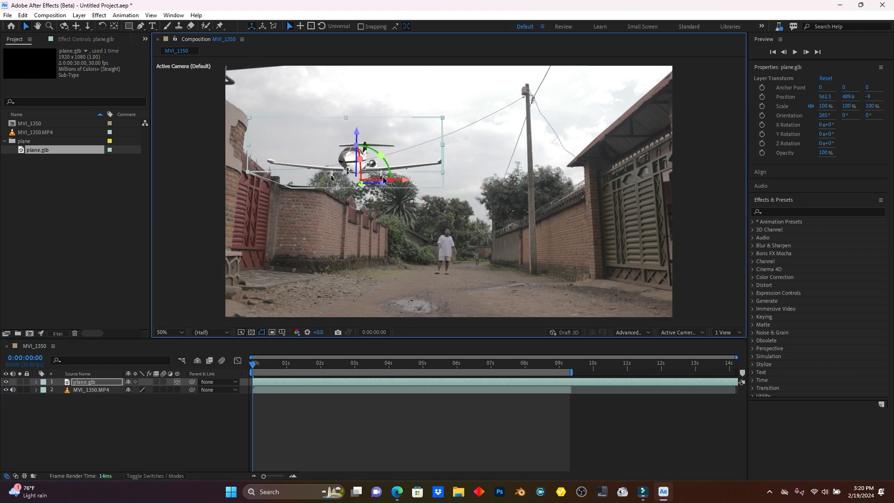
left_click_drag(359, 160, 464, 186)
key("ctrl+z")
key("ctrl+z")
- Rotate the plane to about X -13°, Y -1°, Z -33° and scale it down to 43%
key("r")
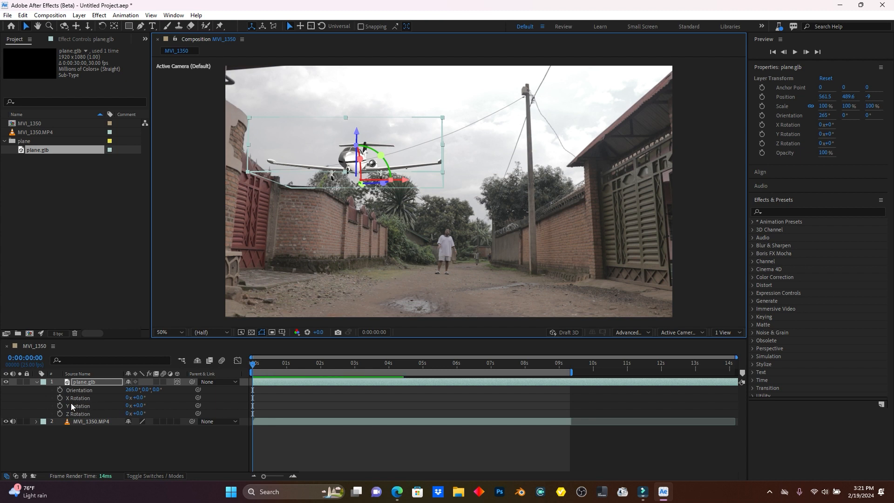
key("p")
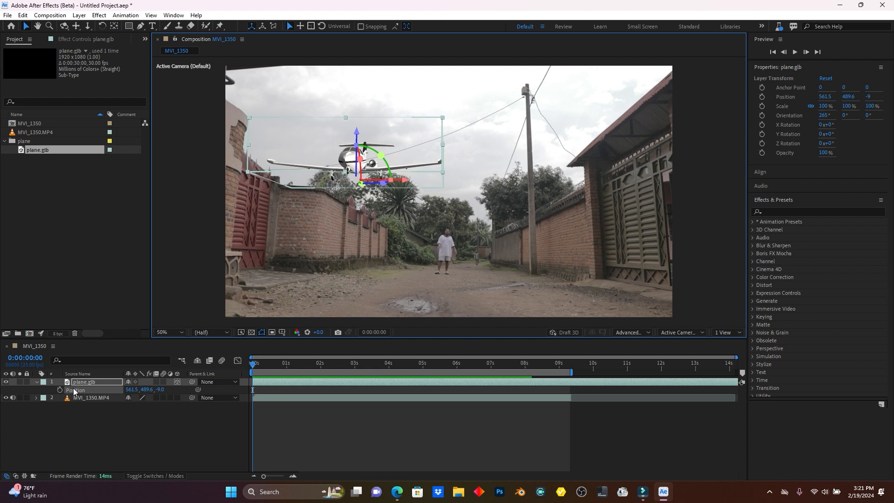
key("s")
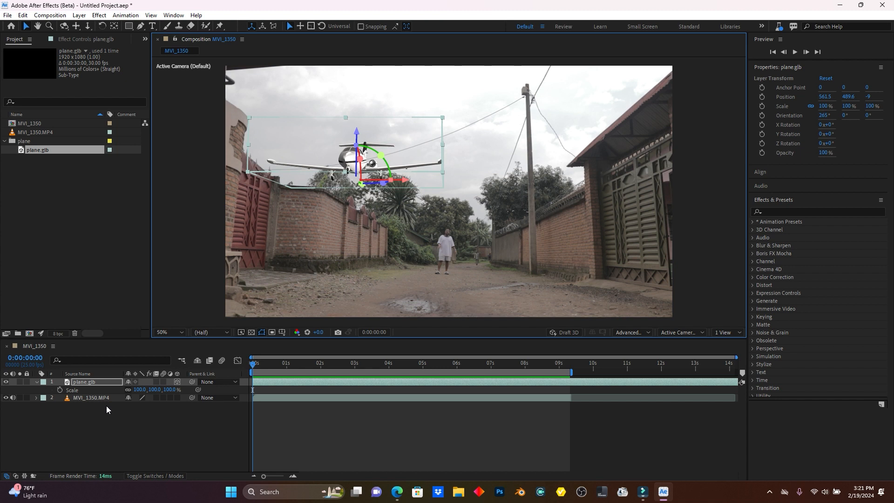
key("r")
left_click_drag(138, 416, 114, 389)
key("s")
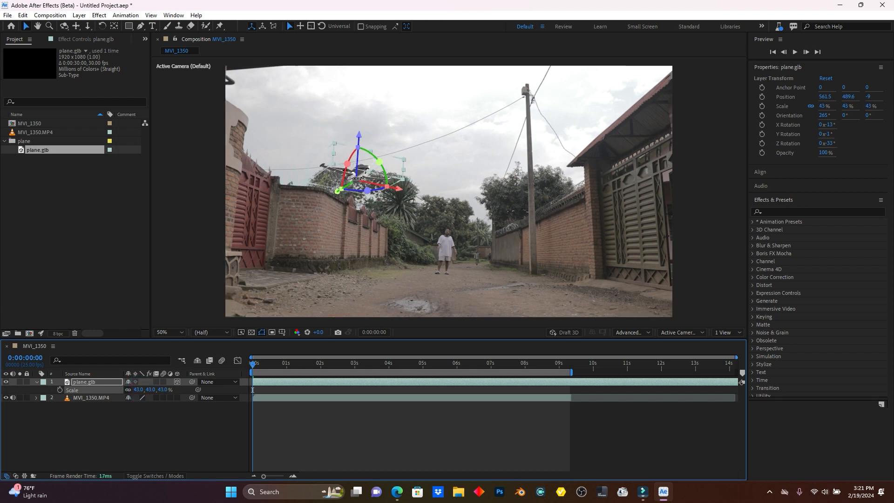
- Move the plane to the footage's left edge at about X 23.3, Y 320.2, and rotate it to X -16°, Y +6°, Z -63°
left_click_drag(356, 178, 243, 177)
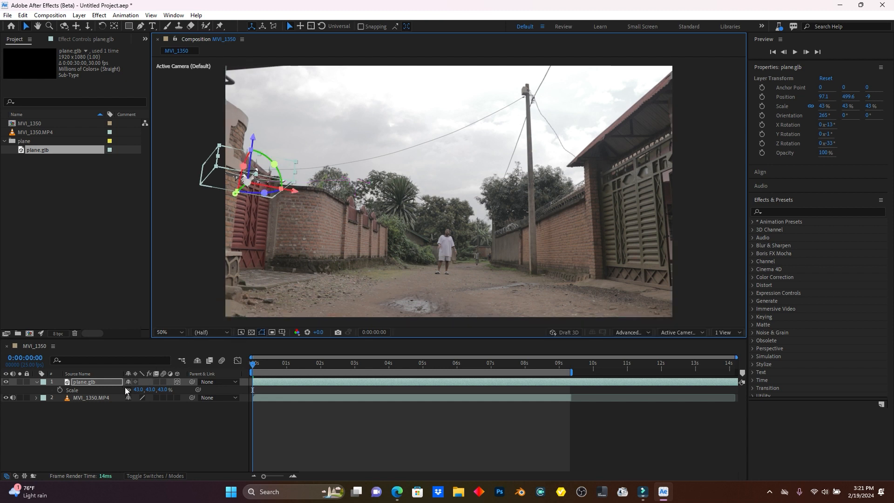
key("r")
left_click_drag(141, 398, 136, 412)
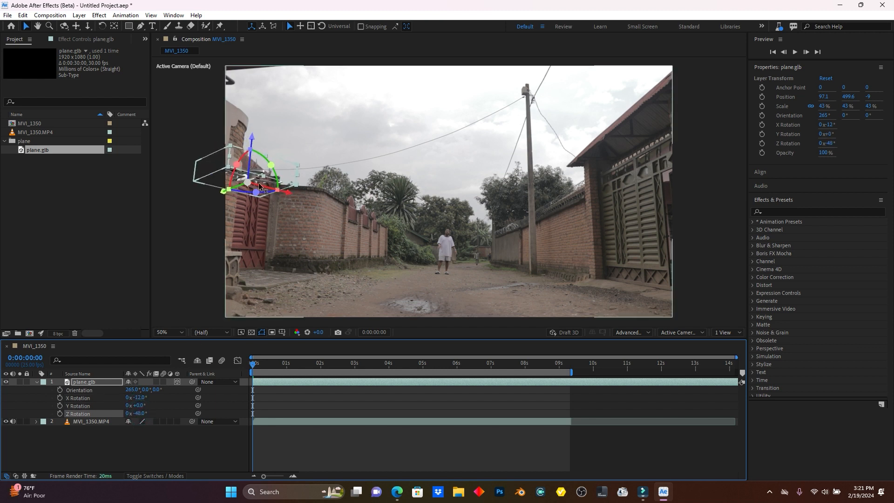
left_click_drag(252, 183, 231, 139)
mouse_move(139, 413)
left_mouse_down()
mouse_move(147, 405)
mouse_move(136, 395)
mouse_move(139, 413)
mouse_move(136, 405)
left_mouse_up()
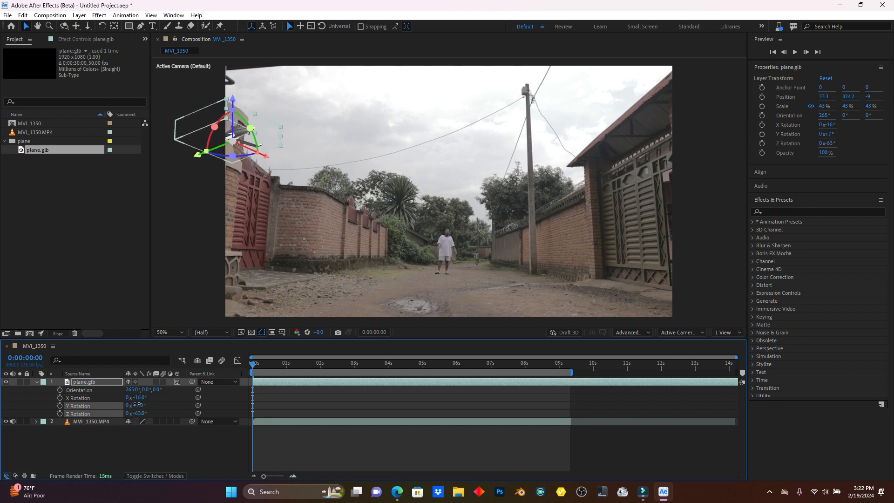
left_click_drag(236, 141, 234, 140)
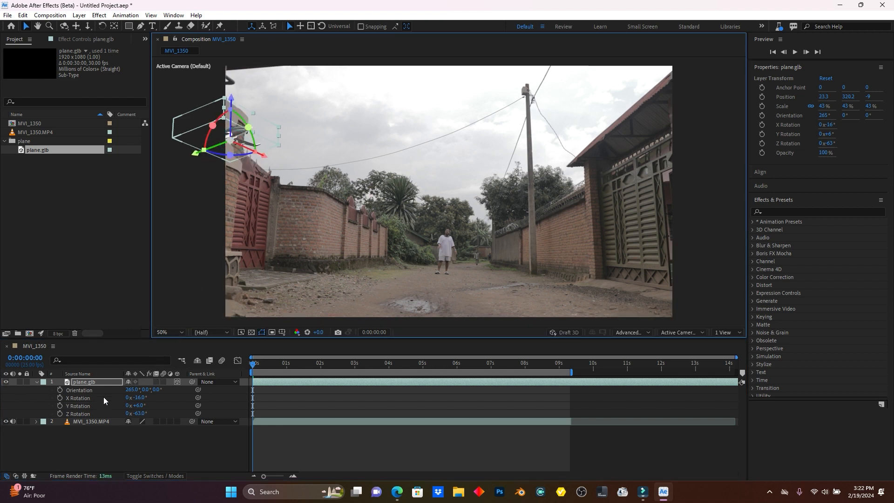
- Keyframe the plane's position at 0:00:00:00, and at 0:00:05:01 move it past the upper right corner to about X 1653.8, Y -34.6
key("p")
left_click(59, 390)
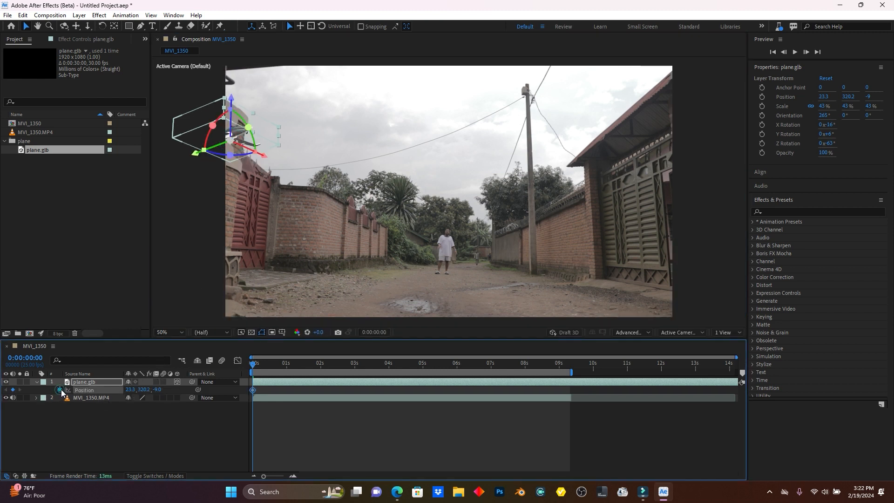
left_click_drag(252, 363, 424, 370)
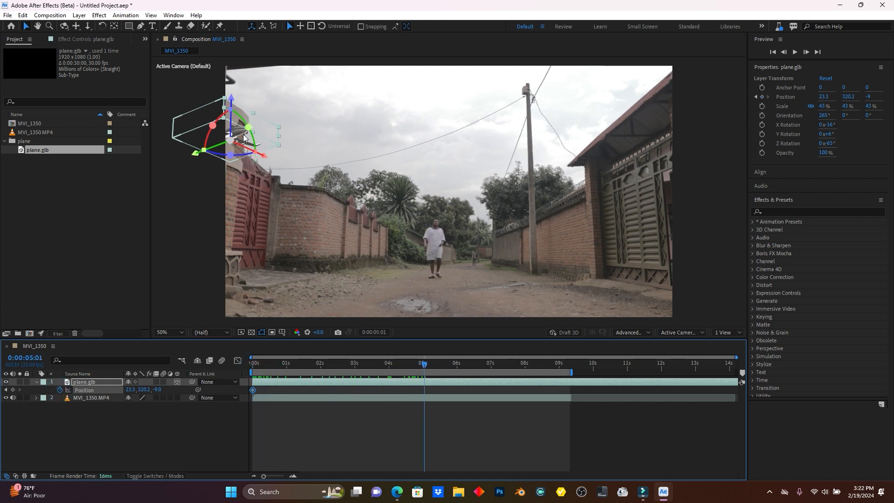
left_click_drag(231, 138, 616, 57)
- Preview the plane's flight from the start of the composition with the system sound muted
left_click_drag(377, 366, 251, 366)
key("space")
key("space")
key("XF86AudioMute")
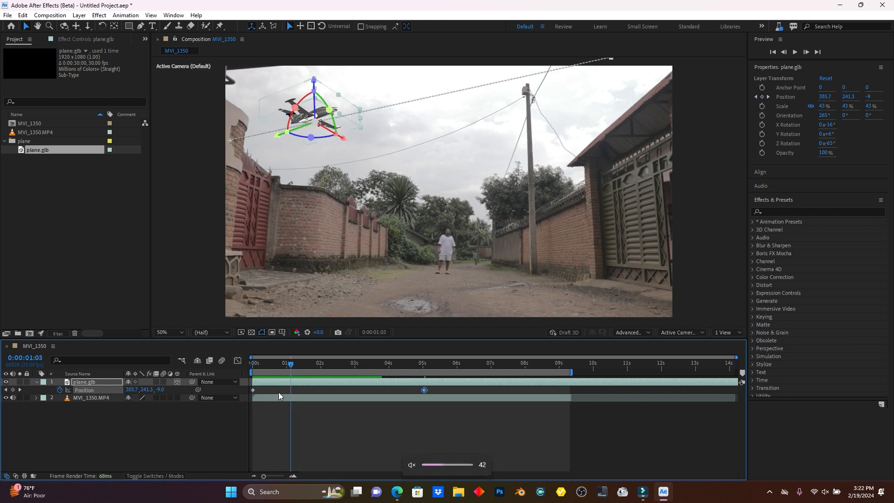
left_click_drag(273, 365, 252, 365)
key("space")
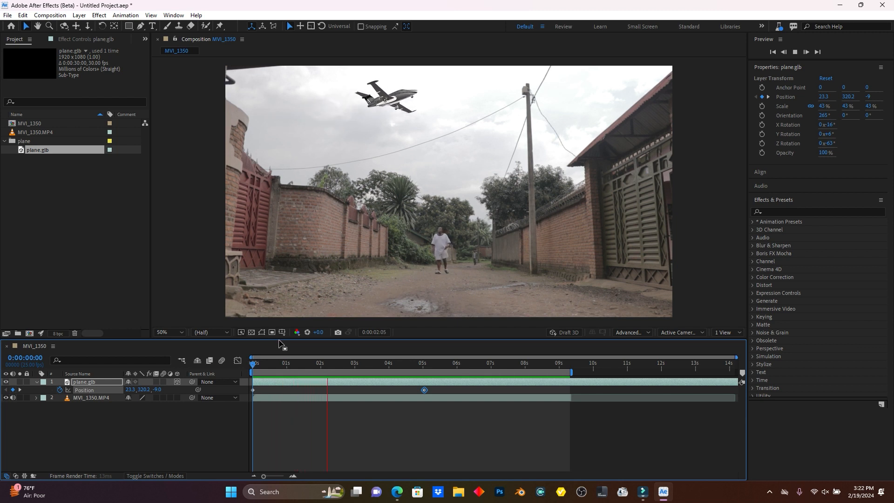
key("space")
- With the playhead at 0:00:02:03, adjust the plane's rotation to X -18°, Y +3°, Z -71° to suit its flight path
left_click_drag(333, 364, 325, 364)
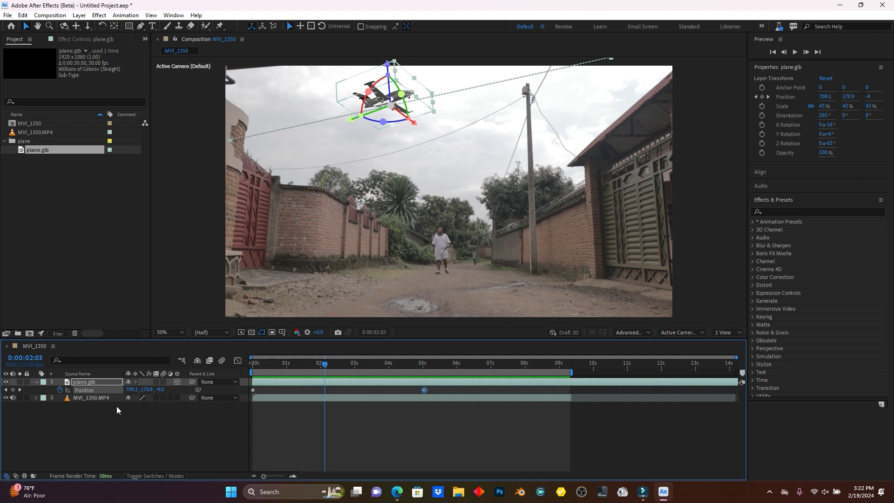
key("r")
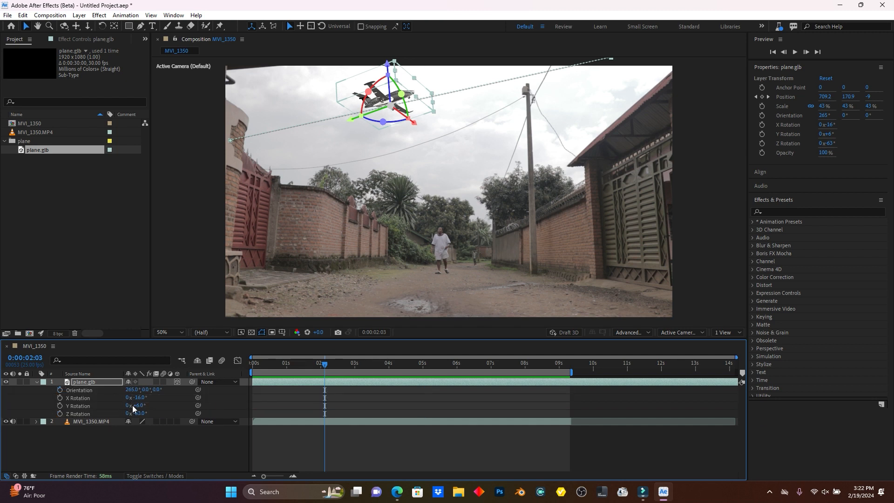
left_click_drag(139, 398, 137, 414)
left_click(138, 413)
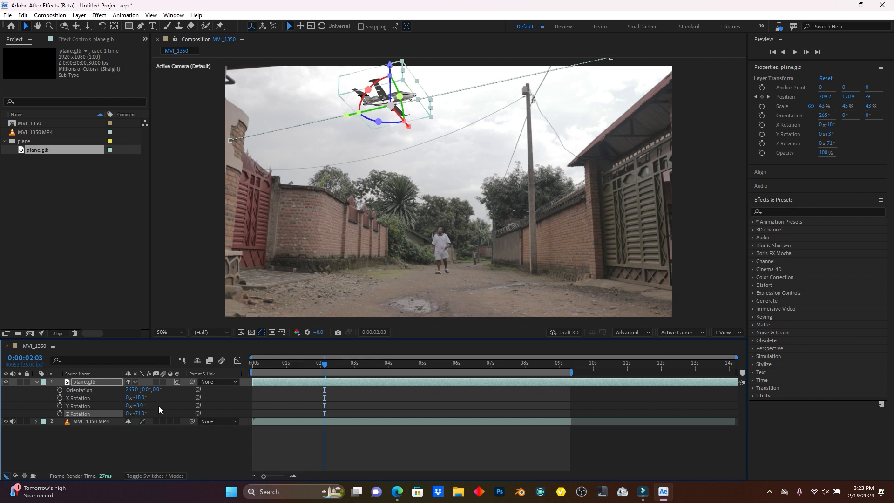
- Play the composition from the beginning to check the rotated plane's flight up to about 0:00:05:21
left_click_drag(295, 362, 199, 365)
key("space")
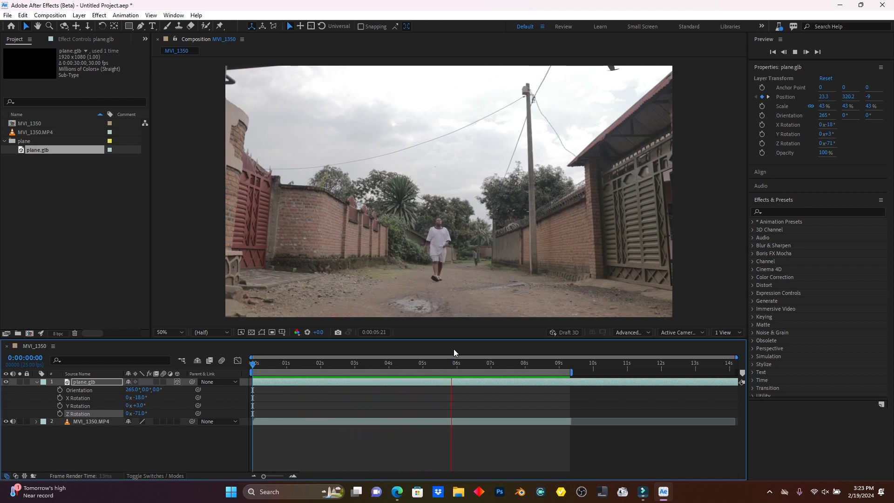
key("space")
- Reveal the plane layer's position keyframes and show the area outside the composition frame
left_click(359, 383)
key("p")
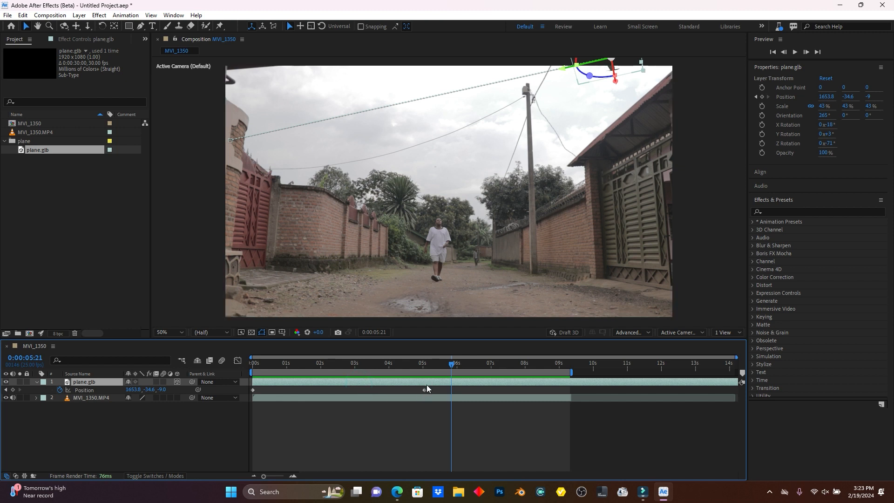
scroll(540, 153, "down", 2)
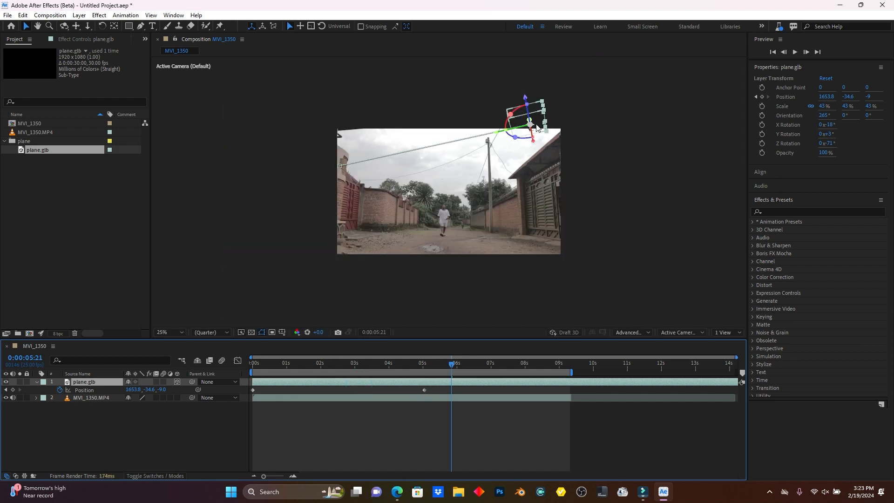
left_click(530, 124)
left_click_drag(529, 124, 579, 110)
key("ctrl+z")
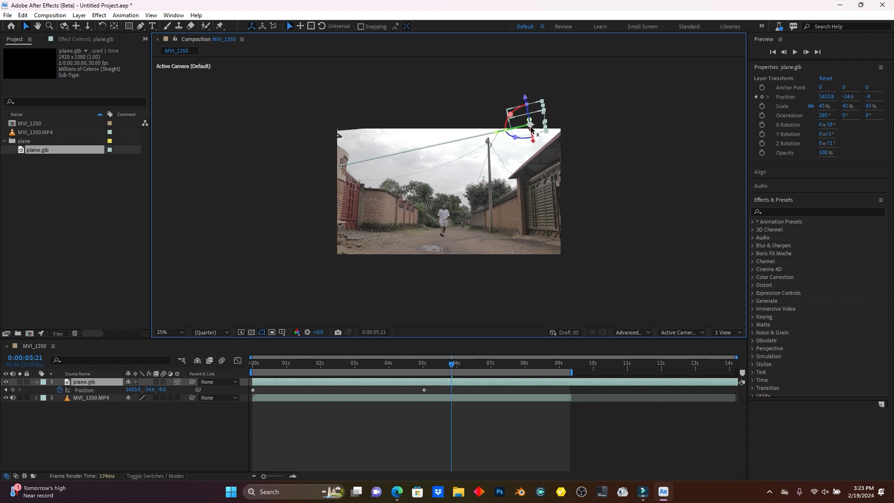
left_click_drag(529, 124, 550, 119)
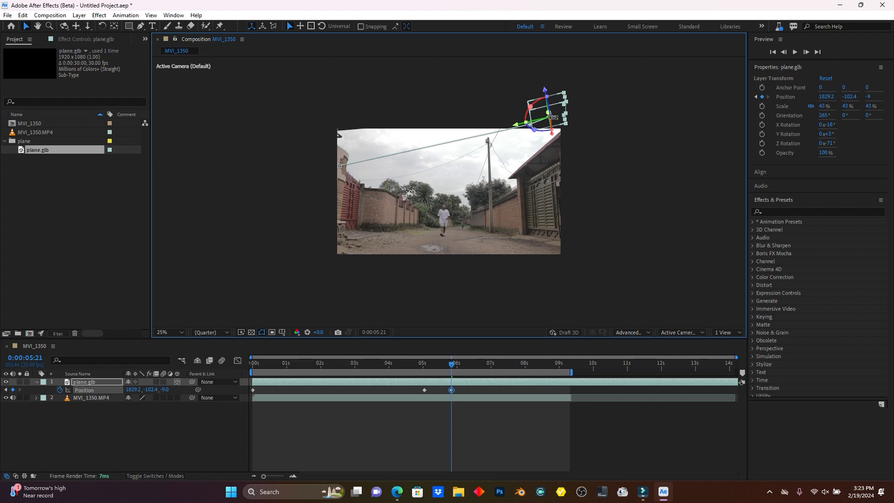
key("ctrl+z")
- Shift the plane's second position keyframe to 0:00:05:21 and move the plane farther out of frame, to about X 1873.1, Y -98.4
left_click_drag(424, 390, 450, 390)
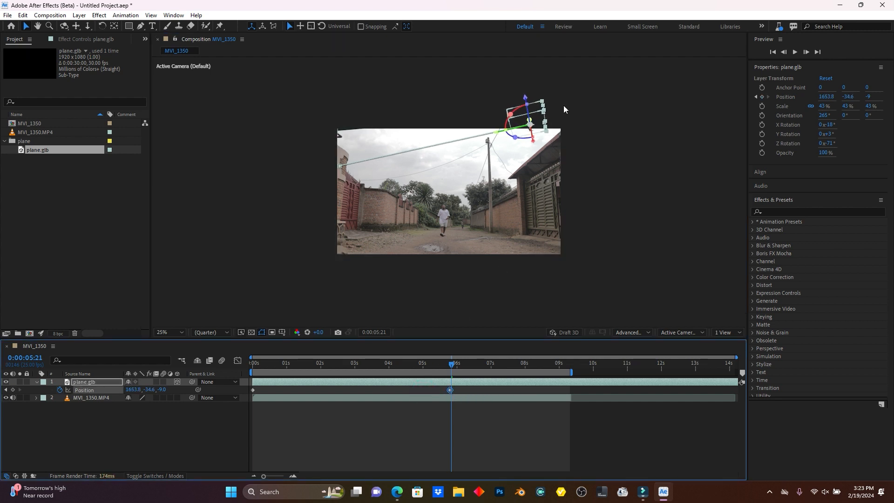
left_click_drag(530, 125, 556, 118)
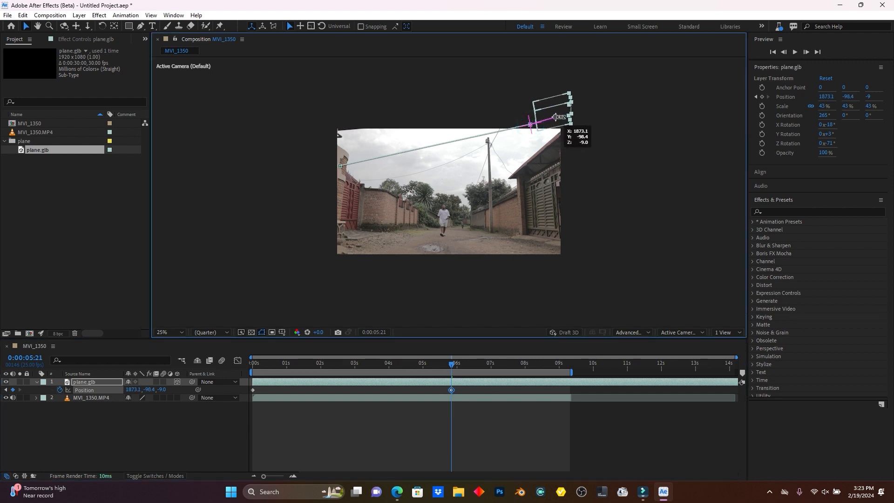
- Check the plane's exit from 0:00:05:06, and move its first position keyframe at 0:00:00:00 out of frame to about X -182, Y 342.1
left_click(509, 113)
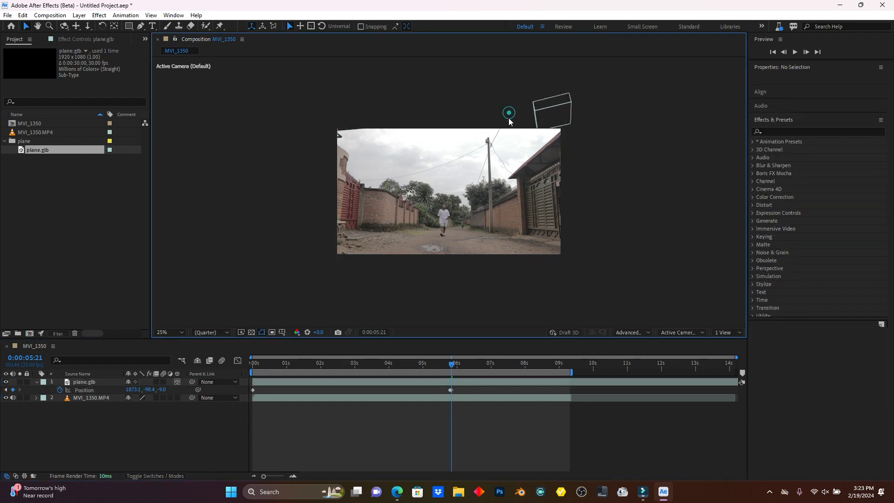
left_click(431, 365)
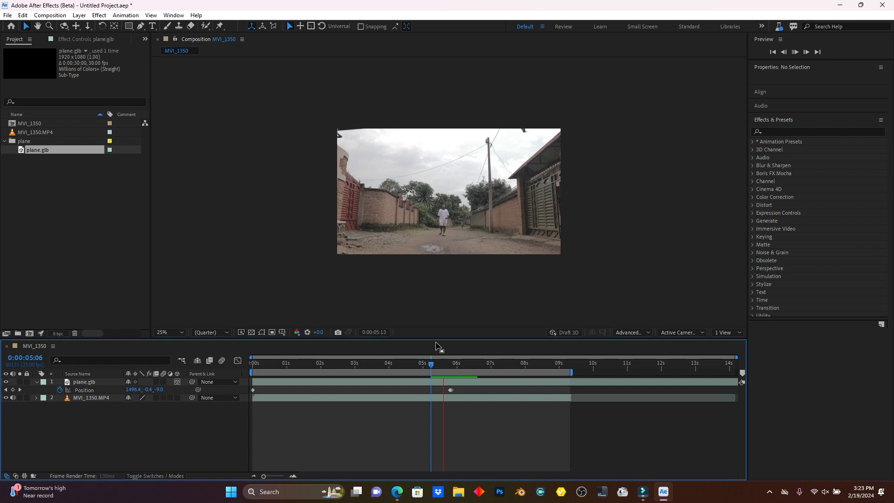
left_click_drag(429, 358, 253, 364)
scroll(393, 165, "up", 1)
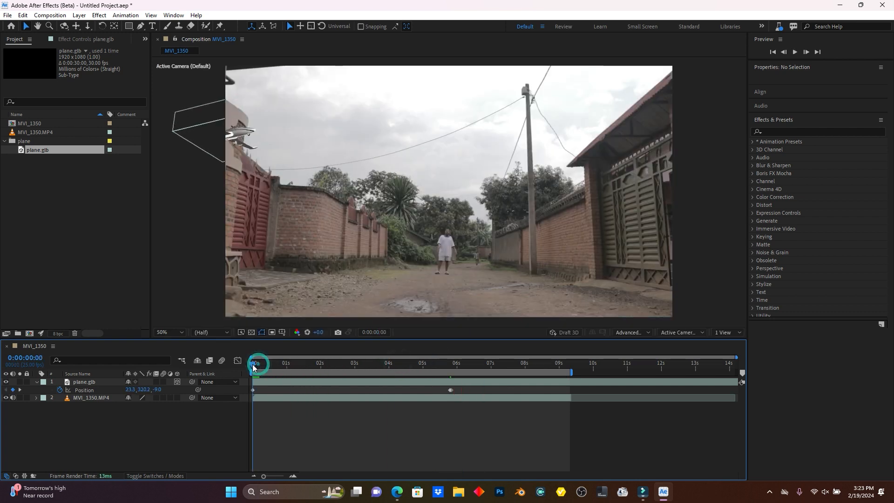
left_click(252, 389)
left_click_drag(234, 140, 185, 146)
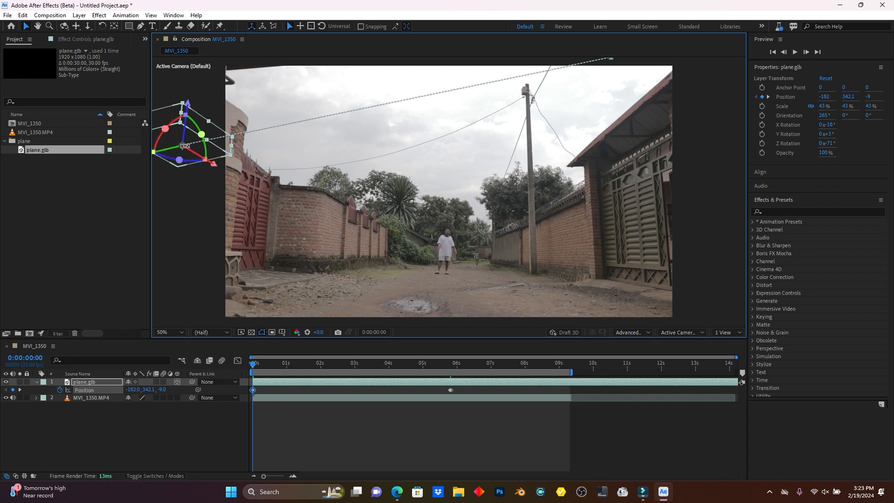
- Play the composition from the beginning to check the plane's flight from its new starting position
key("space")
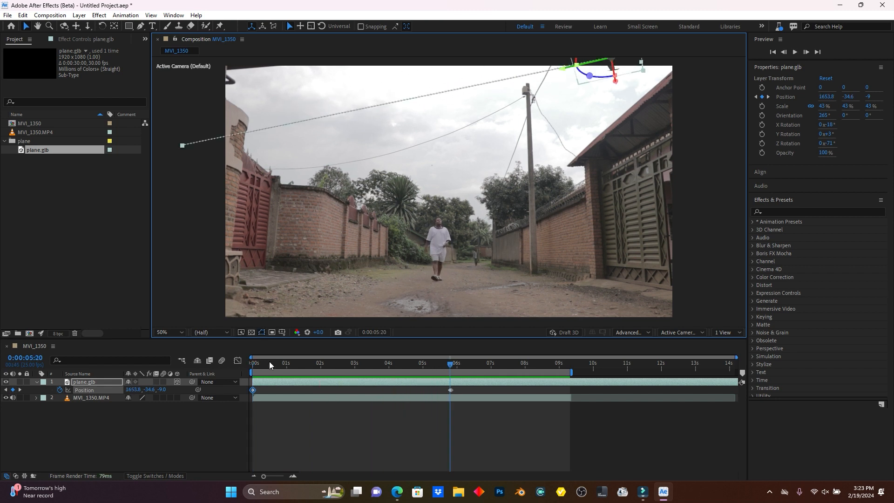
key("space")
mouse_move(255, 368)
left_mouse_down()
mouse_move(325, 364)
mouse_move(256, 364)
left_mouse_up()
- Duplicate the MVI_1350.MP4 layer, place the copy above plane.glb and preview the composition
left_click(271, 401)
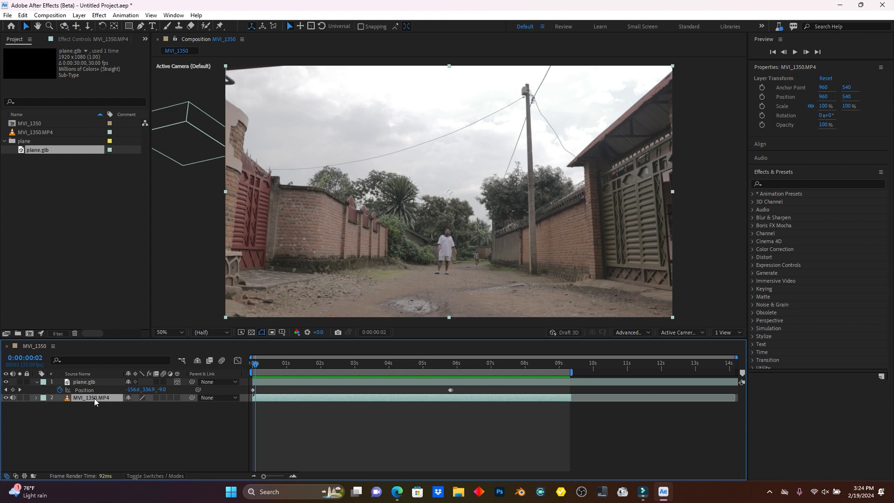
key("ctrl+d")
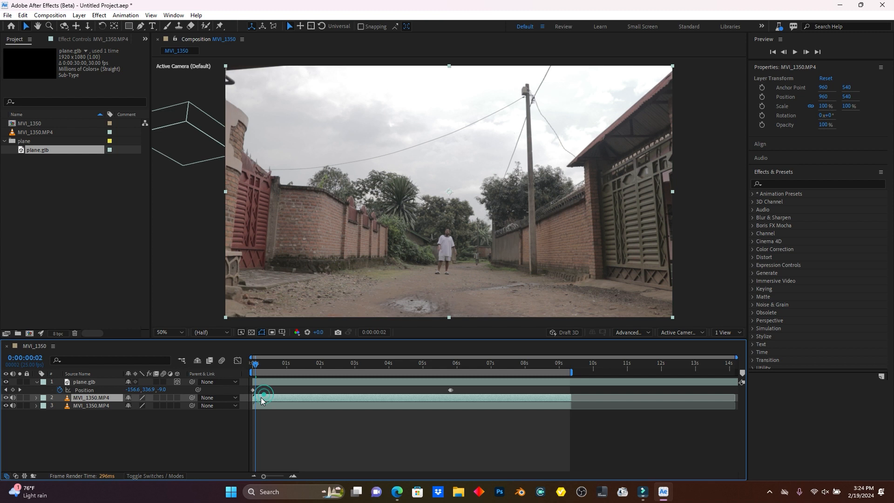
left_click_drag(89, 398, 144, 383)
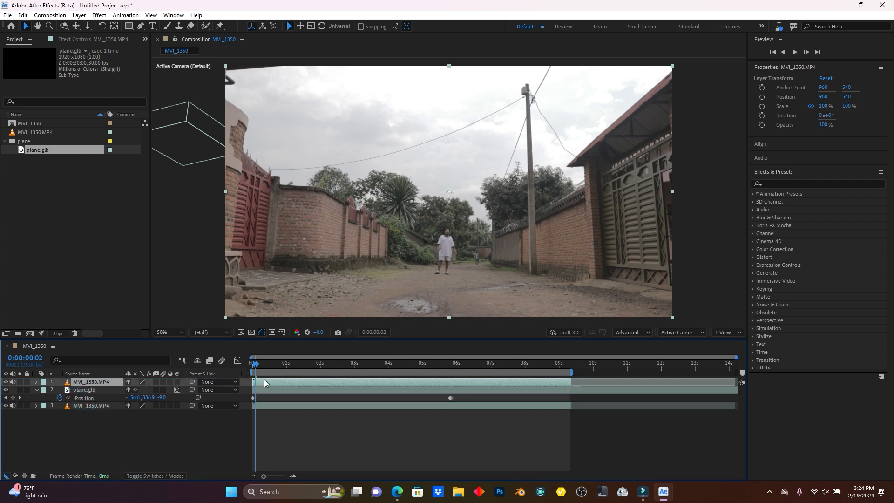
key("space")
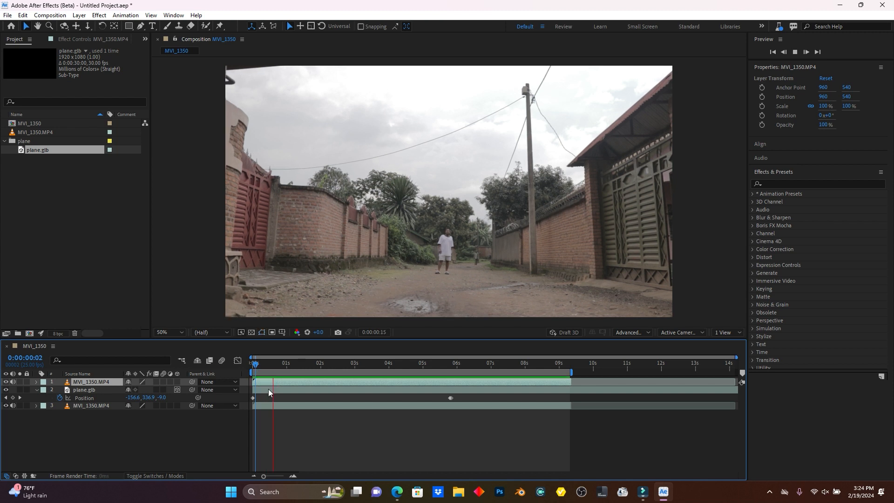
- At 0:00:00:06, draw a closed Pen tool mask on the top MVI_1350.MP4 layer around the brick pillar and red gate
left_click_drag(301, 366, 263, 372)
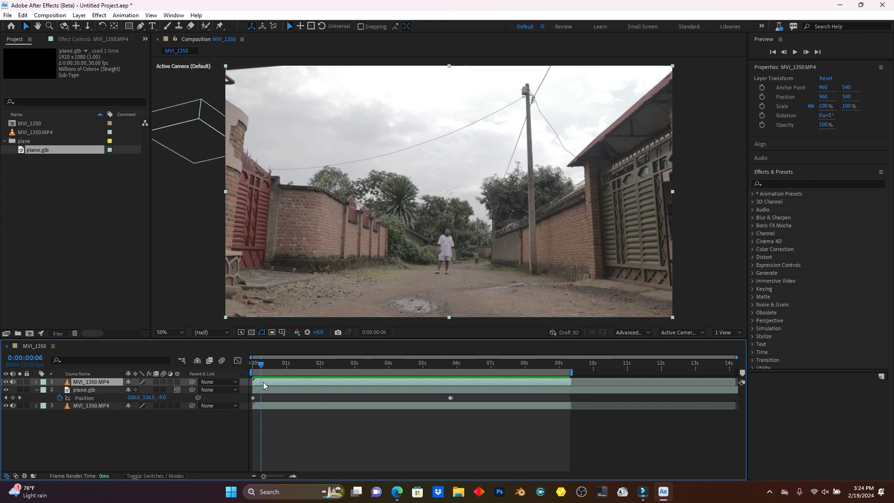
left_click(141, 26)
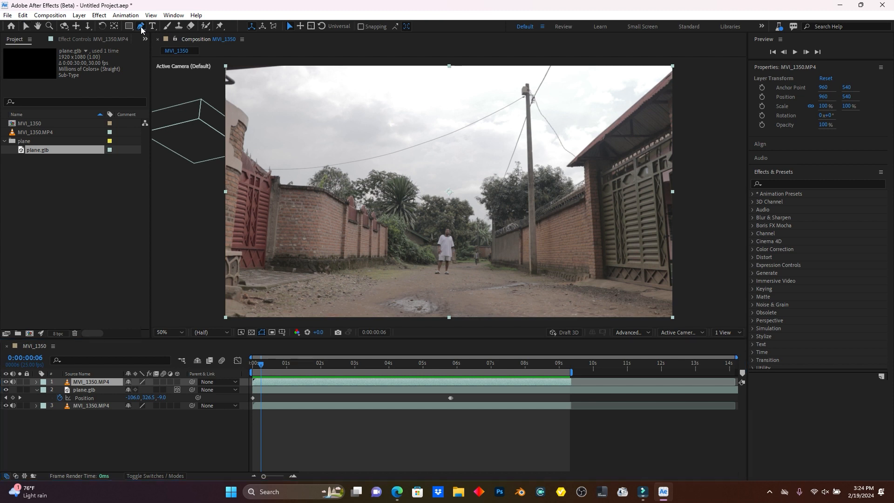
left_click(222, 97)
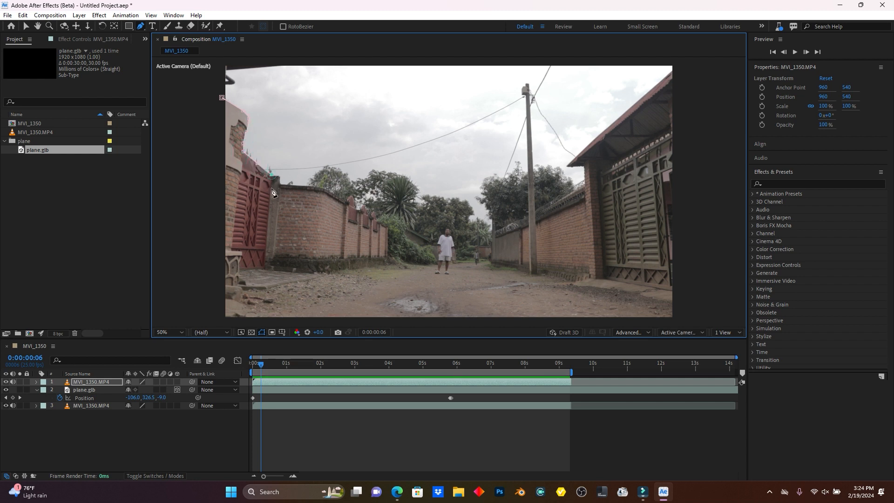
left_click(205, 259)
left_click(221, 98)
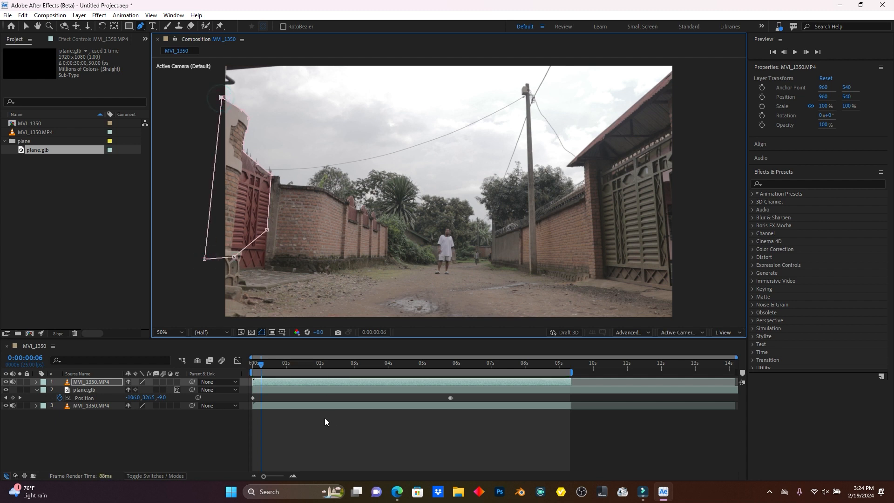
- Play the composition from the beginning to check how the plane emerges from behind the masked pillar and gate
left_click_drag(259, 363, 253, 363)
key("space")
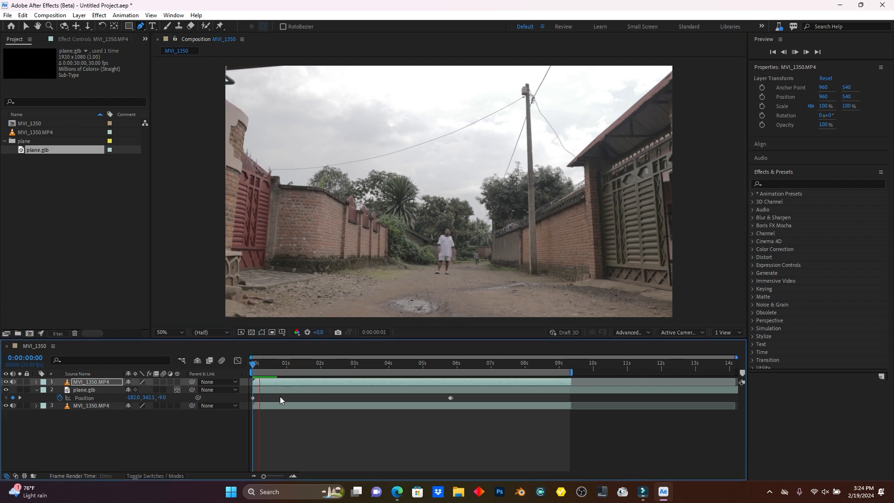
key("space")
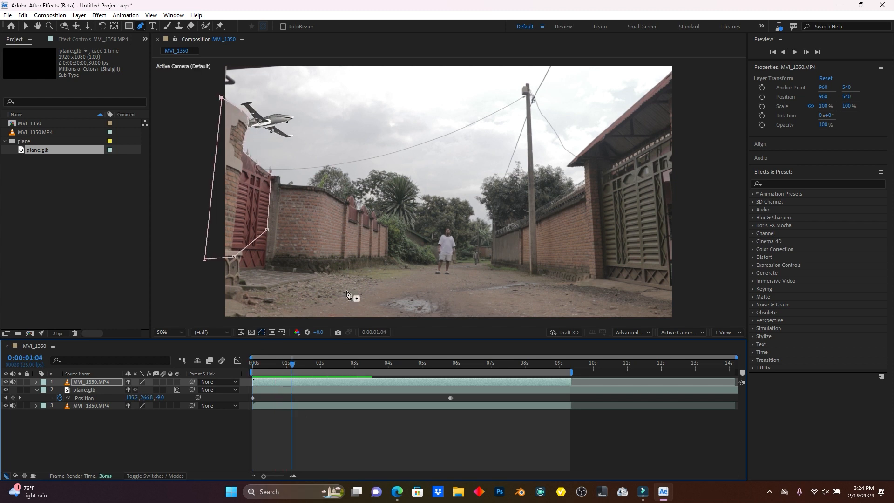
left_click_drag(293, 364, 252, 363)
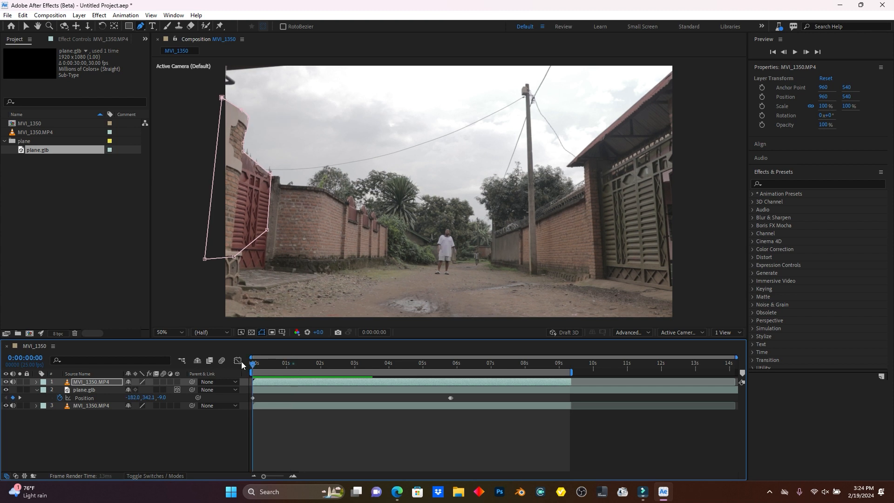
key("v")
left_click(257, 366)
key("space")
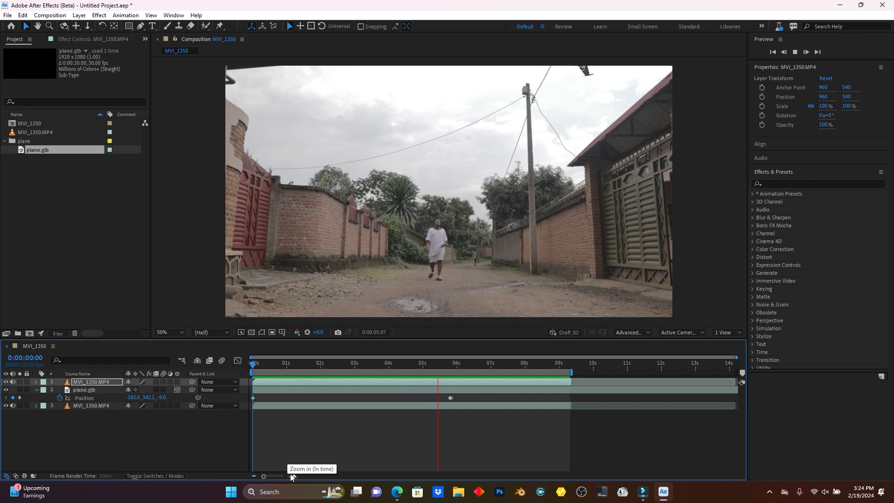
- Enable motion blur for the composition and its top MVI_1350.MP4 layer, and play the flight from near the beginning to check it
left_click_drag(338, 366, 289, 365)
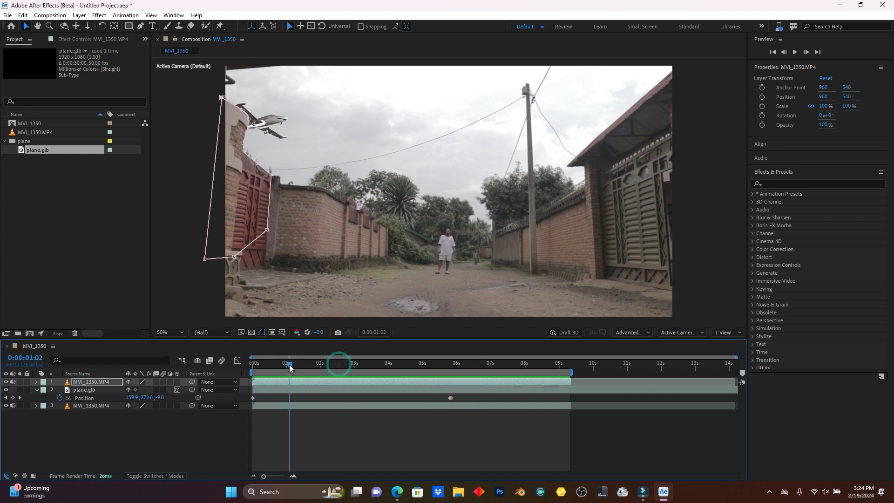
left_click(163, 381)
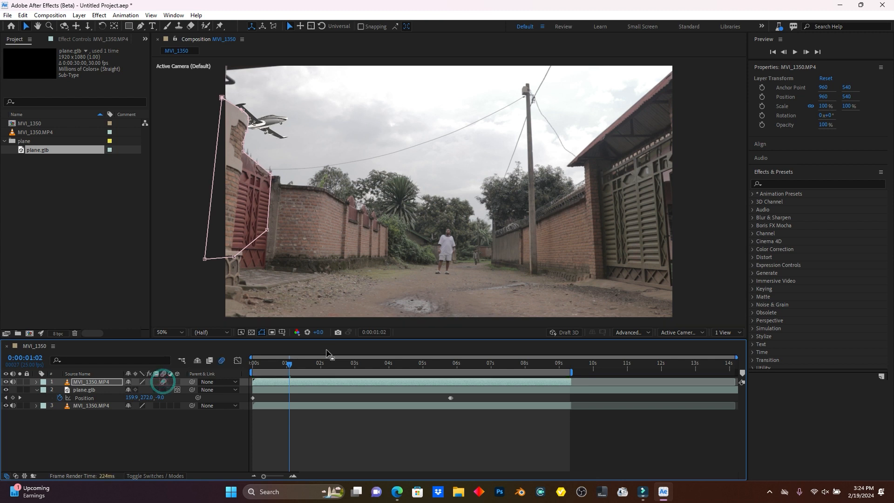
left_click(286, 363)
key("space")
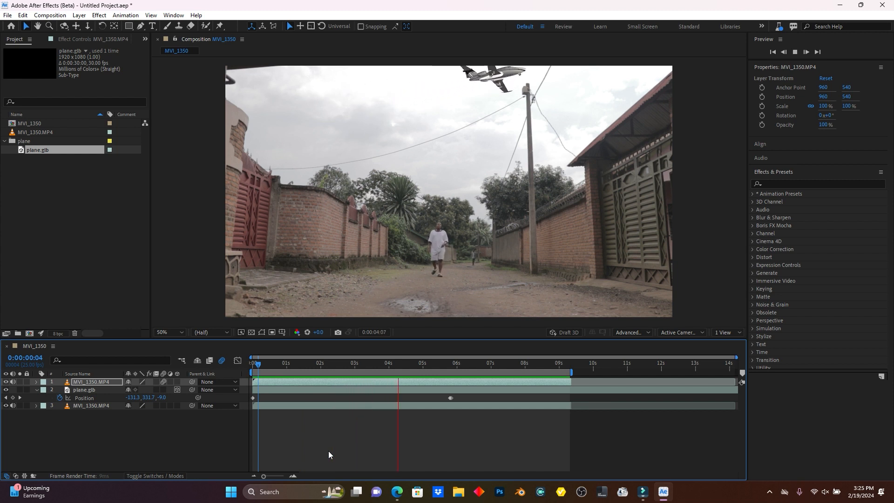
key("space")
left_click_drag(450, 369, 253, 382)
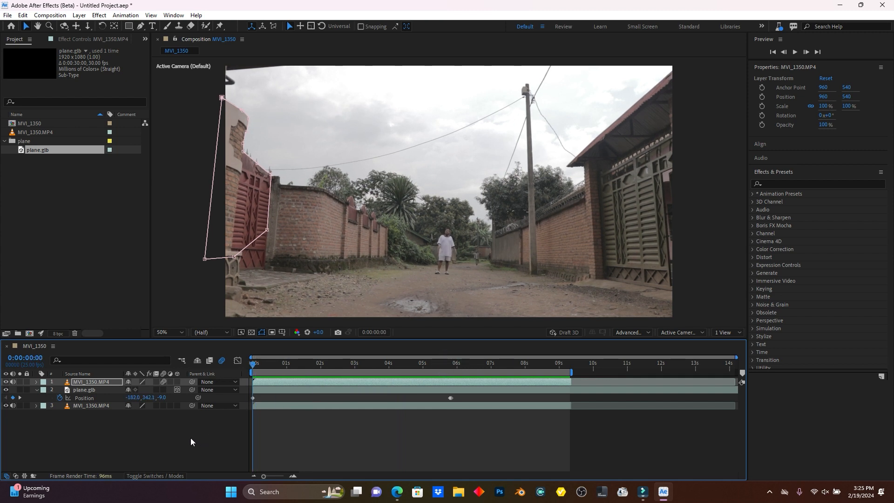
- Reveal the rotation properties of the plane.glb layer
left_click(88, 390)
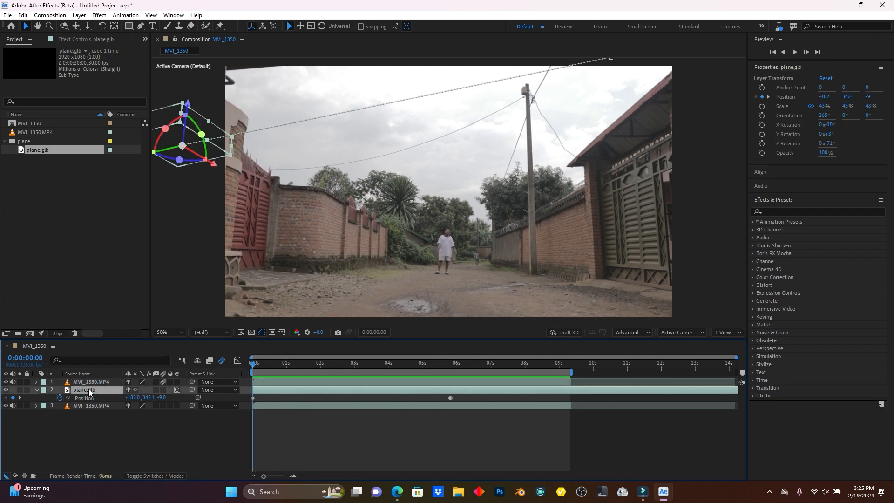
key("r")
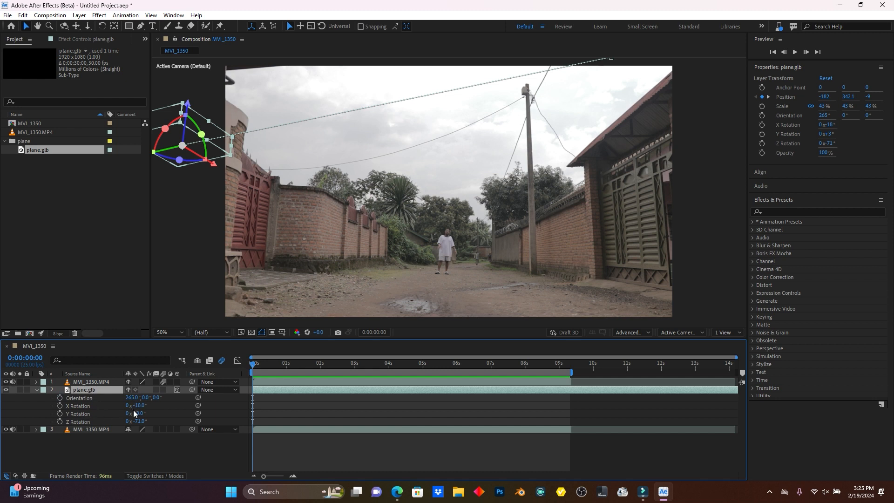
left_click_drag(274, 364, 338, 362)
mouse_move(139, 405)
left_mouse_down()
mouse_move(169, 400)
mouse_move(144, 404)
mouse_move(143, 415)
left_mouse_up()
key("ctrl+z")
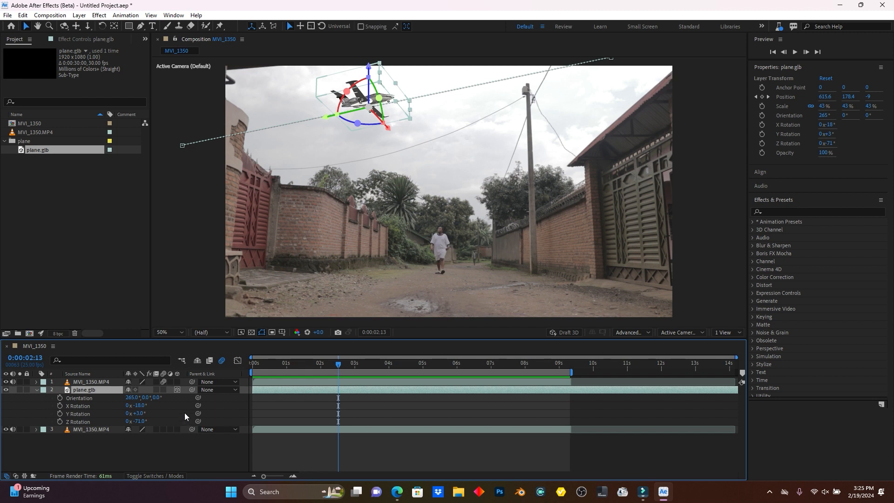
- Keyframe the plane's X Rotation at -18° at 0:00:00:09 and -31° at 0:00:04:04, moving the second keyframe just past 7 seconds
left_click_drag(321, 362, 264, 364)
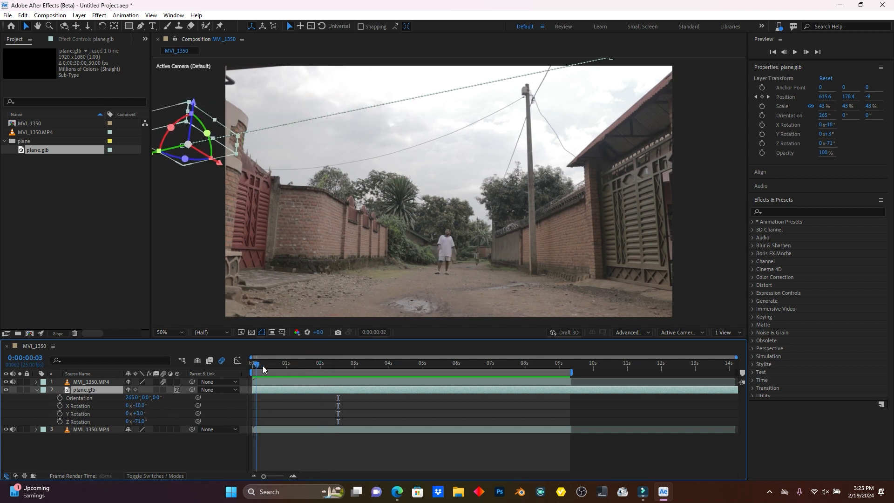
left_click(60, 406)
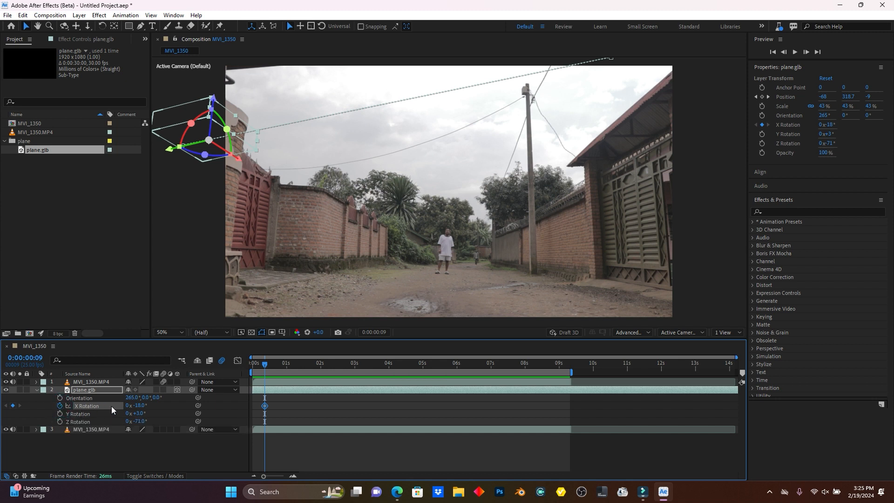
left_click_drag(275, 364, 393, 366)
mouse_move(139, 405)
left_mouse_down()
mouse_move(132, 410)
mouse_move(156, 399)
mouse_move(137, 408)
left_mouse_up()
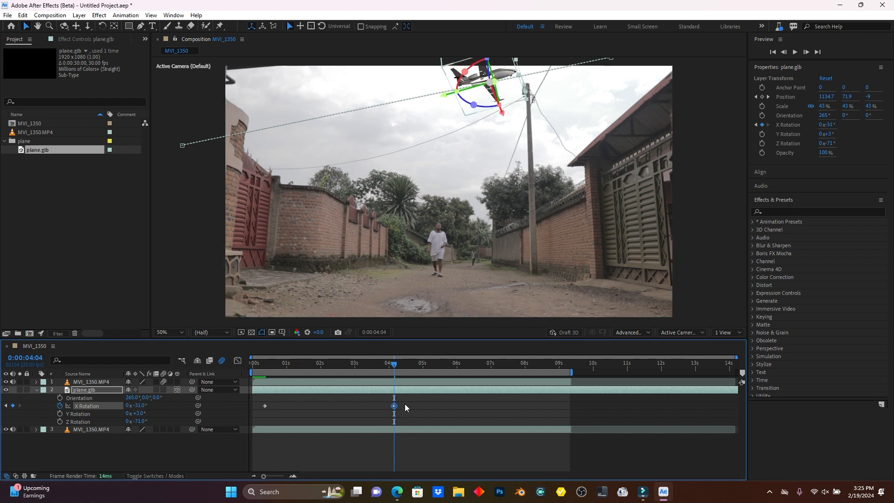
left_click_drag(394, 410, 495, 406)
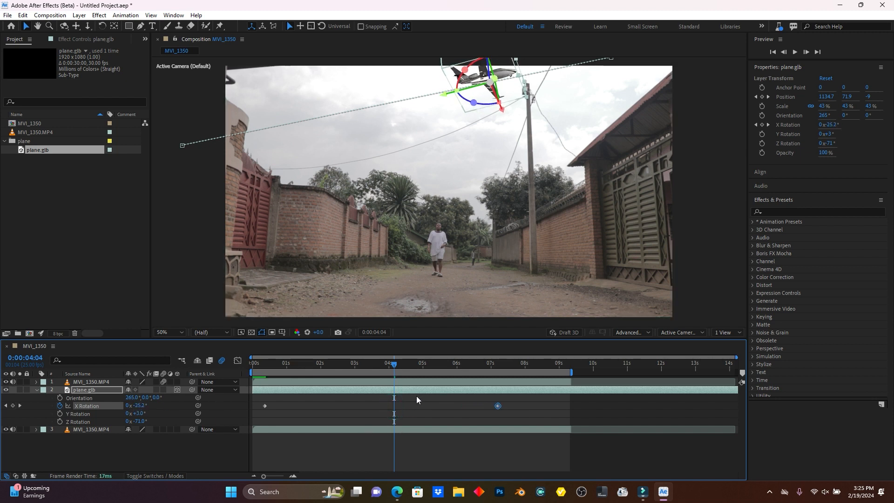
- Play the composition from the beginning to check the plane's animated X rotation
left_click_drag(299, 364, 207, 366)
key("space")
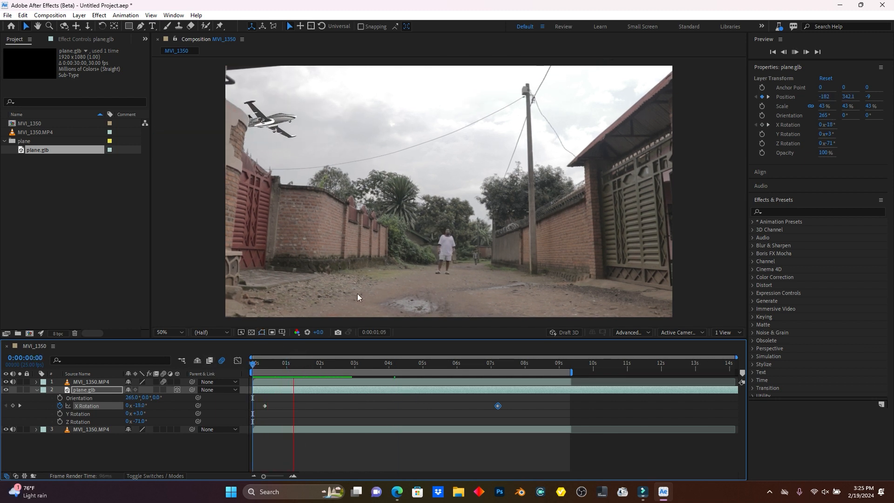